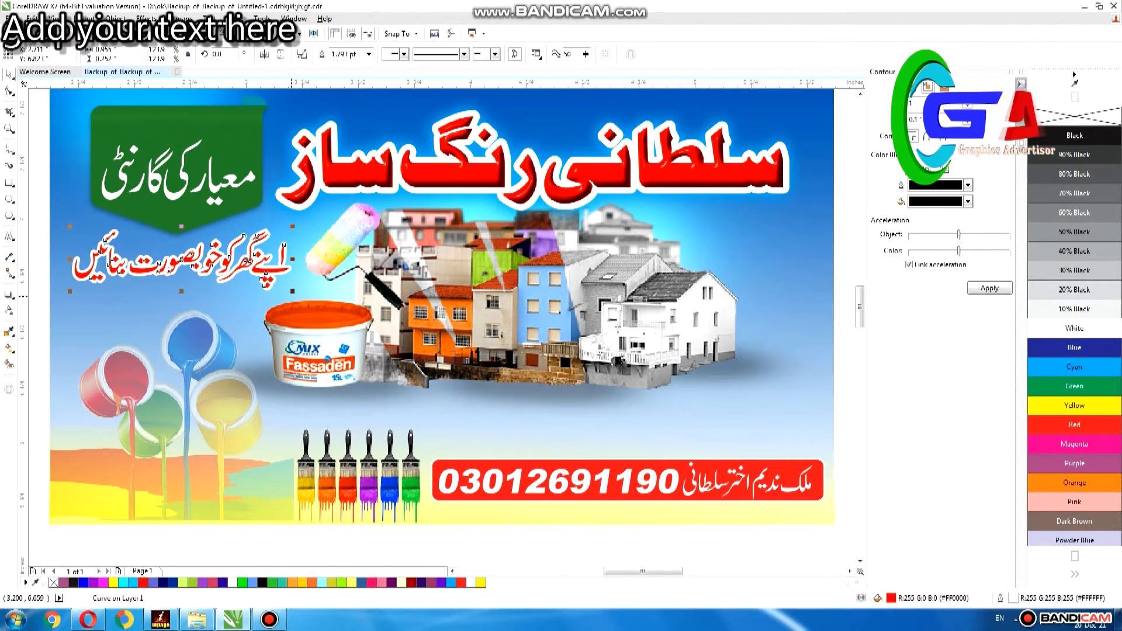
- Move the red Urdu slogan from below the green badge to just above the red contact bar, sized about 0.93 inches wide
{"action": "left_click_drag", "start_coordinate": [291, 293], "coordinate": [298, 294]}
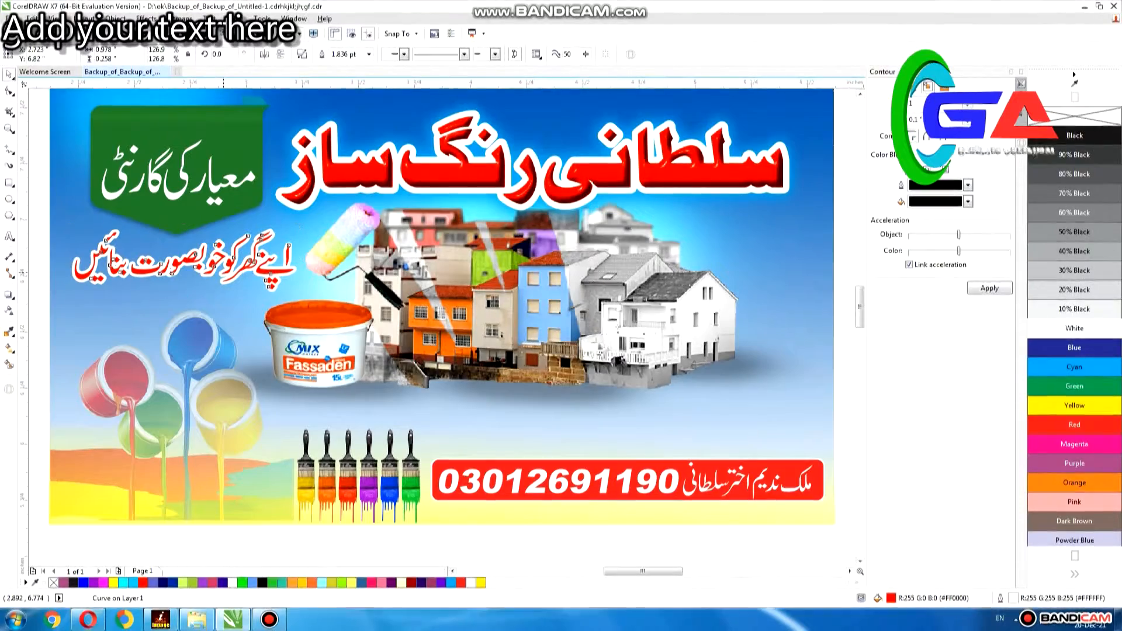
{"action": "left_click_drag", "start_coordinate": [222, 270], "coordinate": [656, 439]}
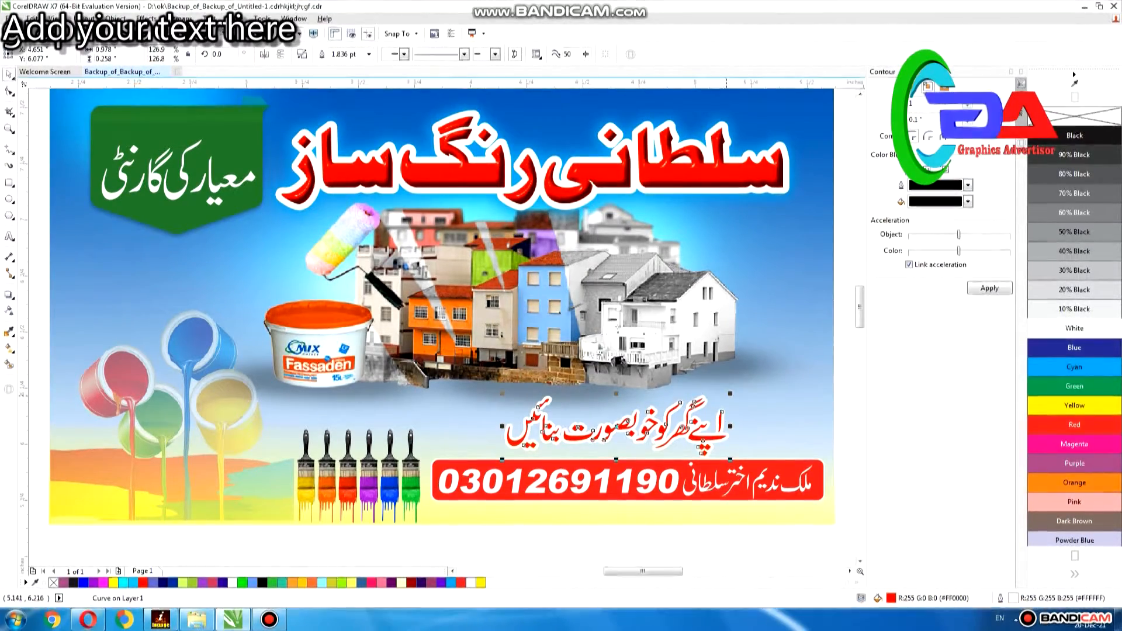
{"action": "left_click_drag", "start_coordinate": [728, 394], "coordinate": [723, 396]}
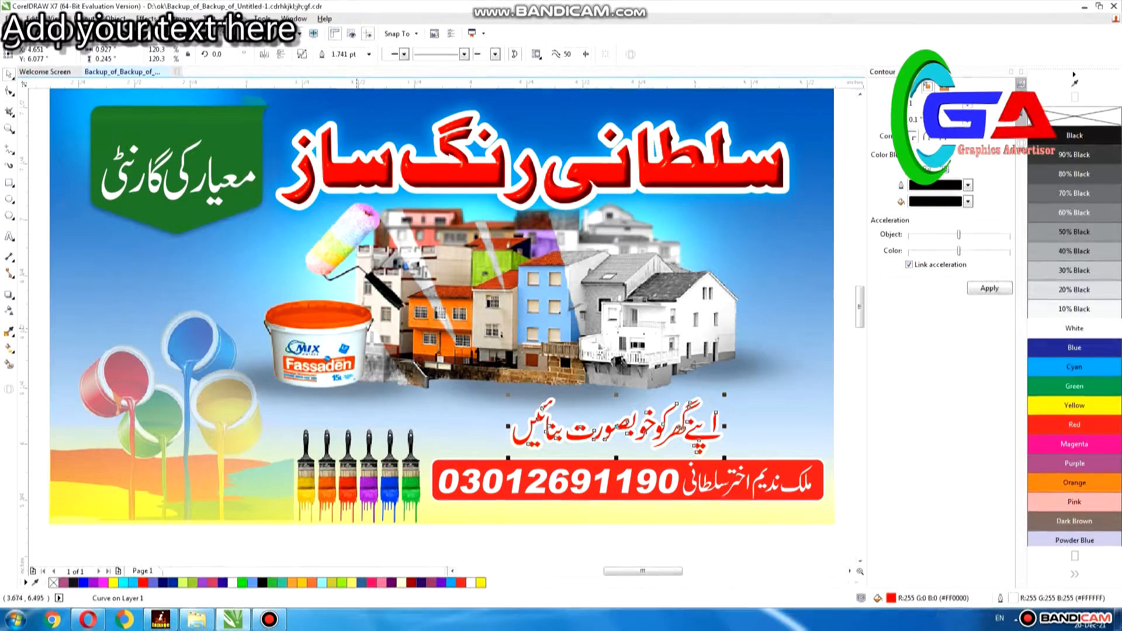
{"action": "scroll", "coordinate": [442, 321], "scroll_direction": "up", "scroll_amount": 1}
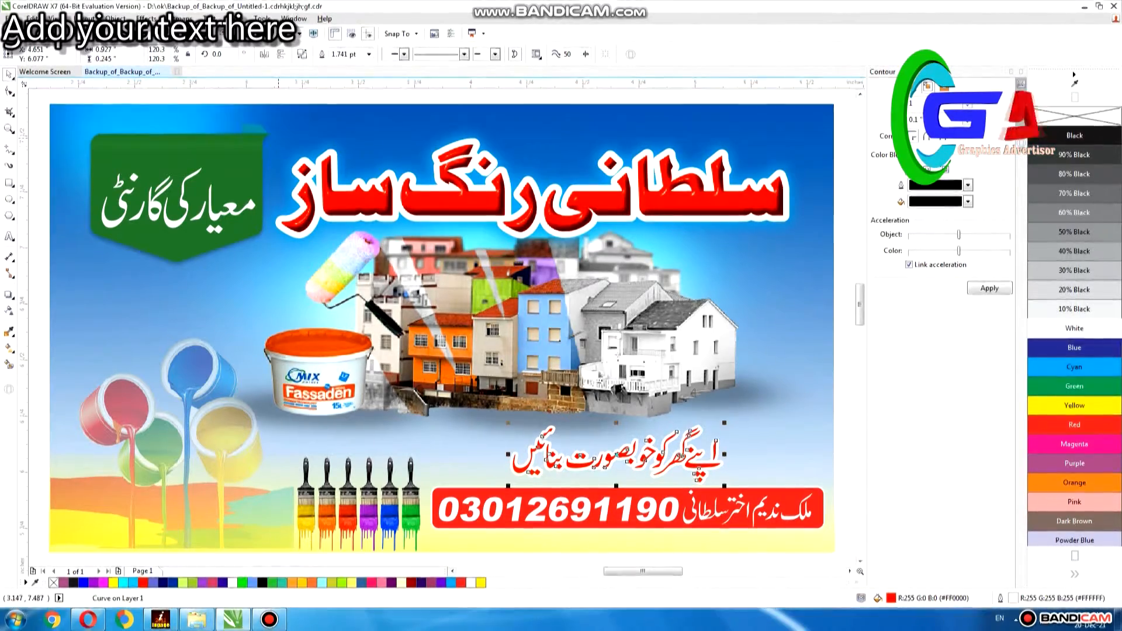
- Enlarge the green badge with its Urdu text to about 1.24 by 0.93 inches in the banner's upper-left corner
{"action": "left_click_drag", "start_coordinate": [43, 97], "coordinate": [297, 341]}
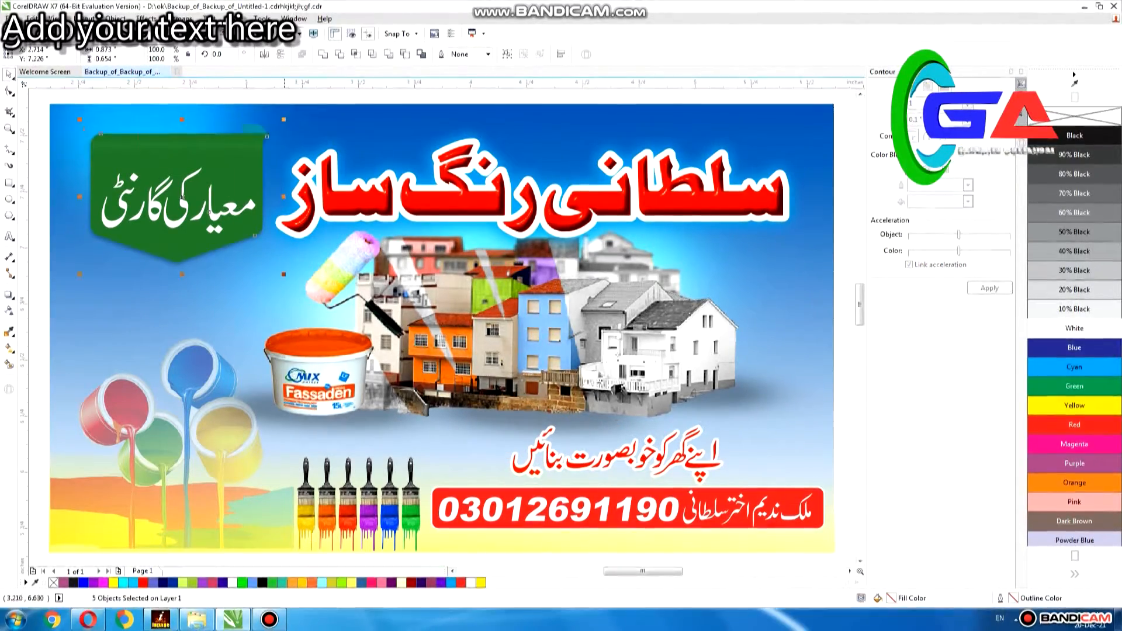
{"action": "left_click_drag", "start_coordinate": [80, 274], "coordinate": [62, 292]}
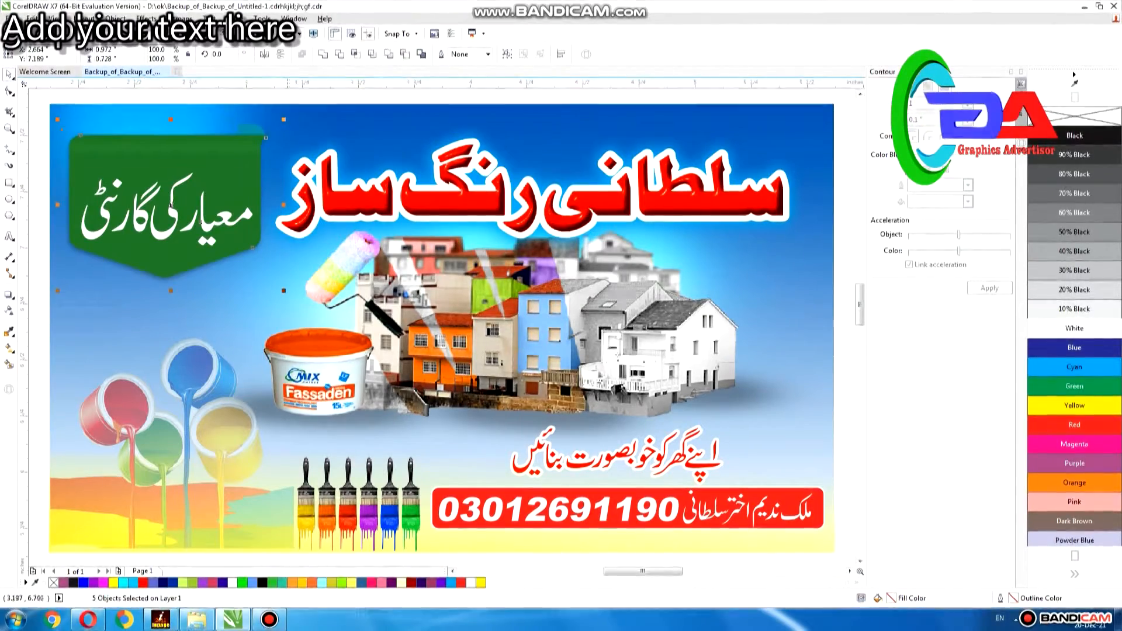
{"action": "left_click_drag", "start_coordinate": [284, 291], "coordinate": [345, 336]}
{"action": "left_click_drag", "start_coordinate": [292, 263], "coordinate": [287, 263]}
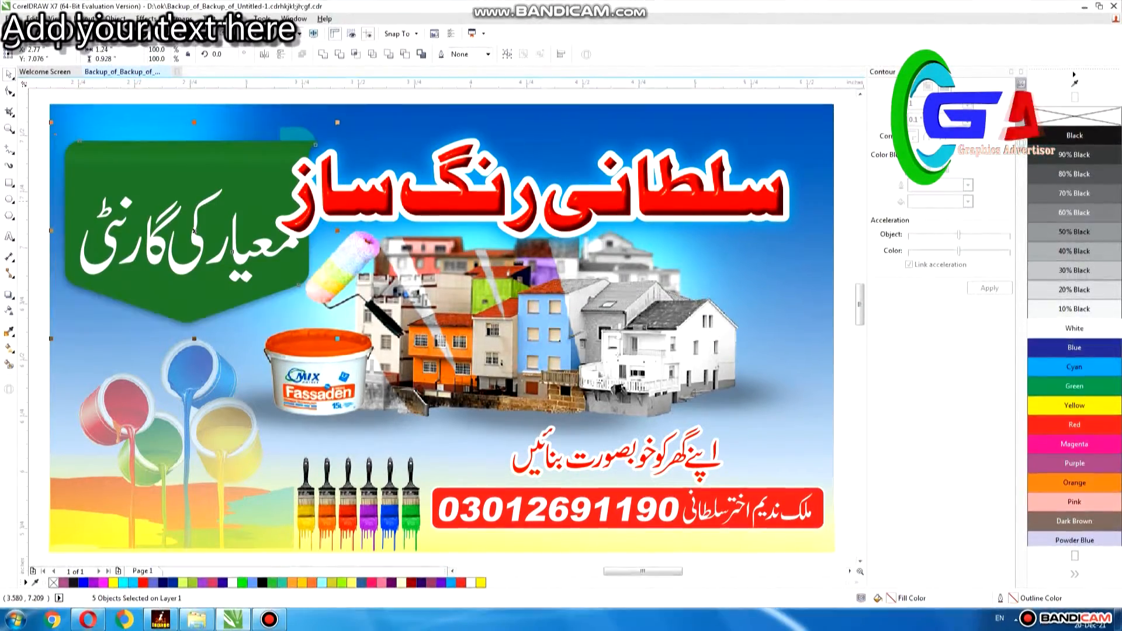
- Shrink the red Urdu title to about 2.45 inches wide and shift it right, clear of the green badge
{"action": "left_click_drag", "start_coordinate": [840, 100], "coordinate": [502, 185]}
{"action": "left_click_drag", "start_coordinate": [328, 228], "coordinate": [329, 228]}
{"action": "left_click_drag", "start_coordinate": [786, 120], "coordinate": [764, 124]}
{"action": "left_click_drag", "start_coordinate": [531, 180], "coordinate": [551, 179]}
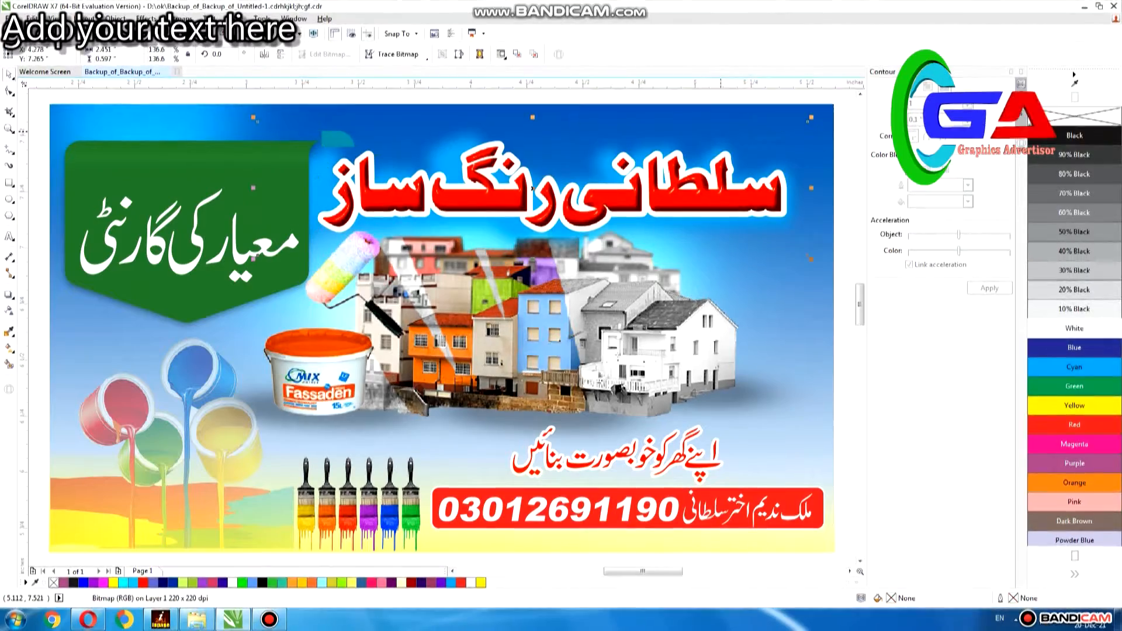
- Move the small teal fold piece against the green badge's upper-right corner and nudge it into alignment
{"action": "left_click_drag", "start_coordinate": [842, 92], "coordinate": [325, 166]}
{"action": "left_click", "coordinate": [337, 144]}
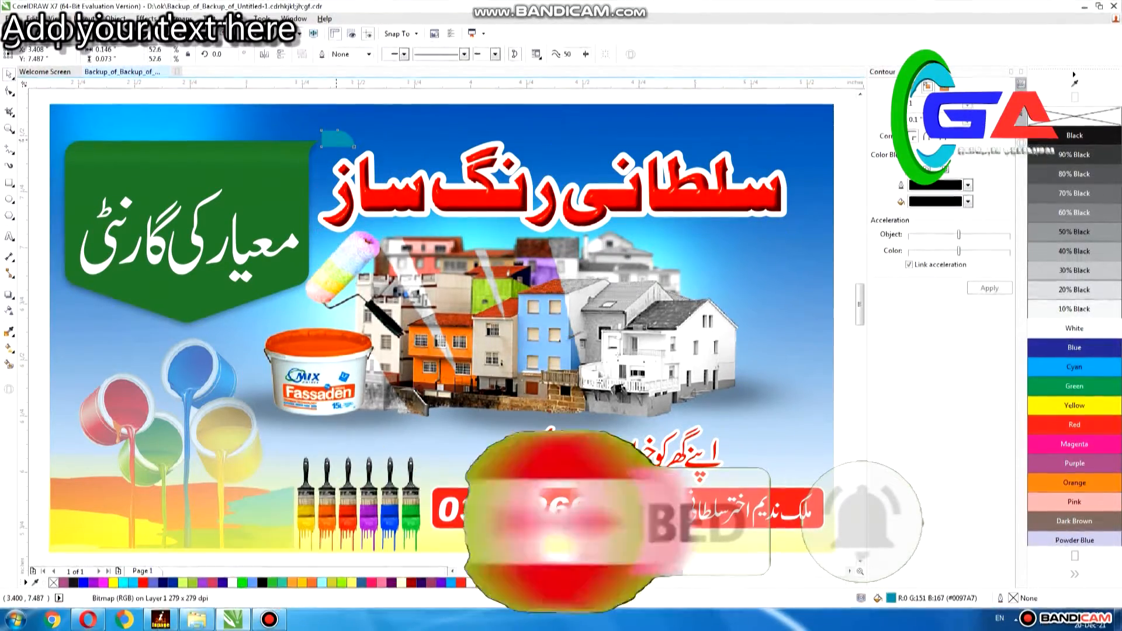
{"action": "left_click_drag", "start_coordinate": [315, 145], "coordinate": [309, 154]}
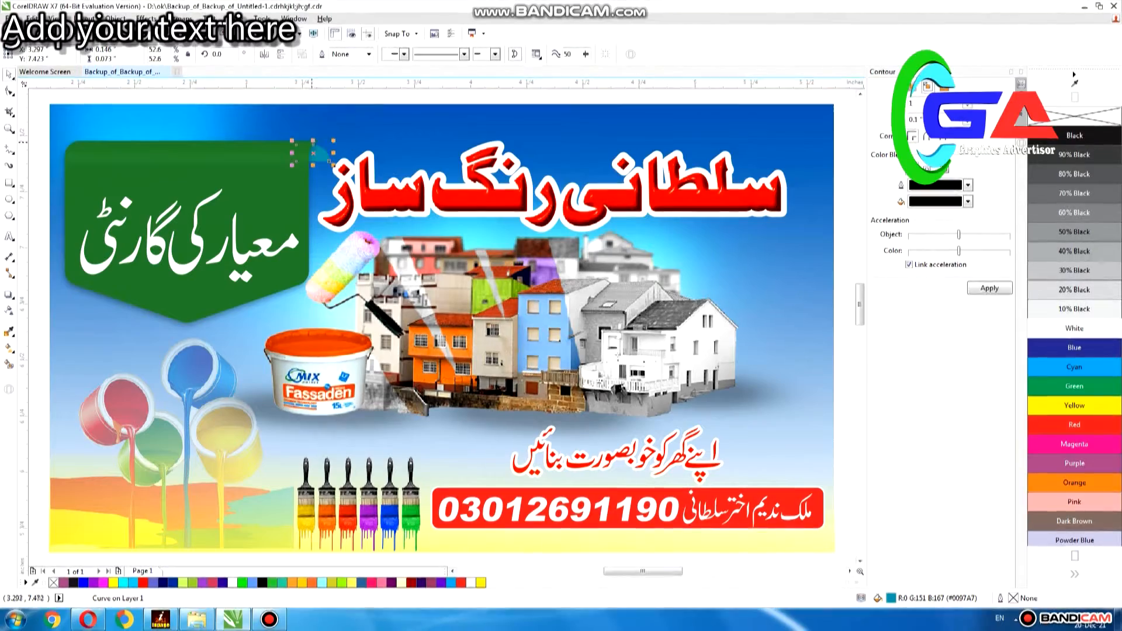
{"action": "key", "text": "Up"}
{"action": "key", "text": "Up"}
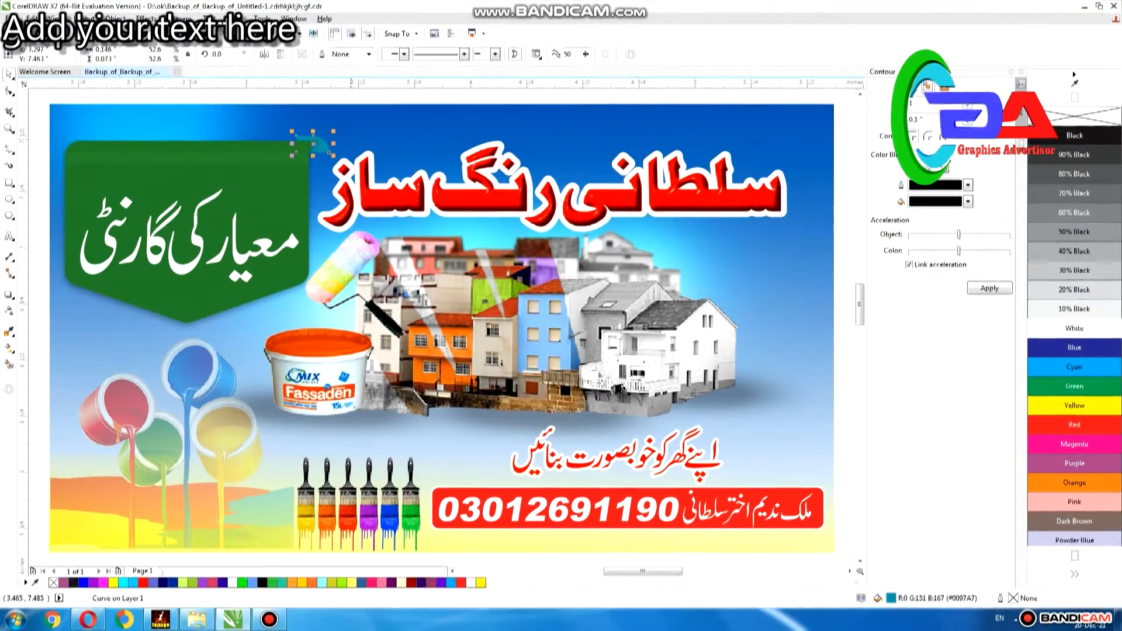
{"action": "key", "text": "Down"}
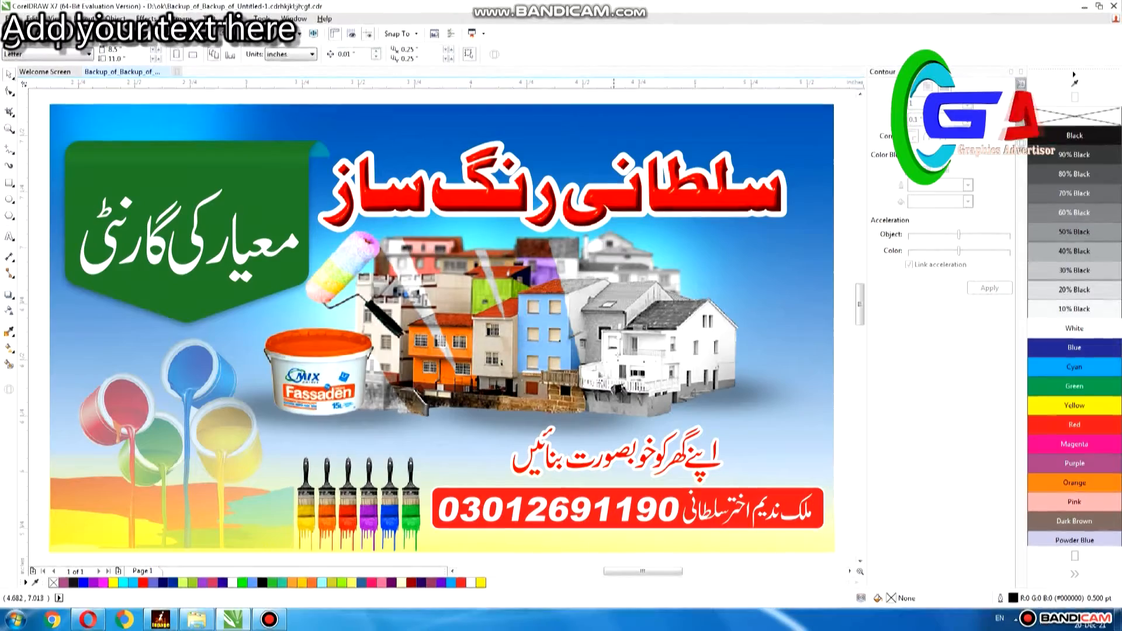
- Select the entire banner design and group all its objects
{"action": "scroll", "coordinate": [571, 227], "scroll_direction": "down", "scroll_amount": 2}
{"action": "left_click_drag", "start_coordinate": [207, 403], "coordinate": [745, 115]}
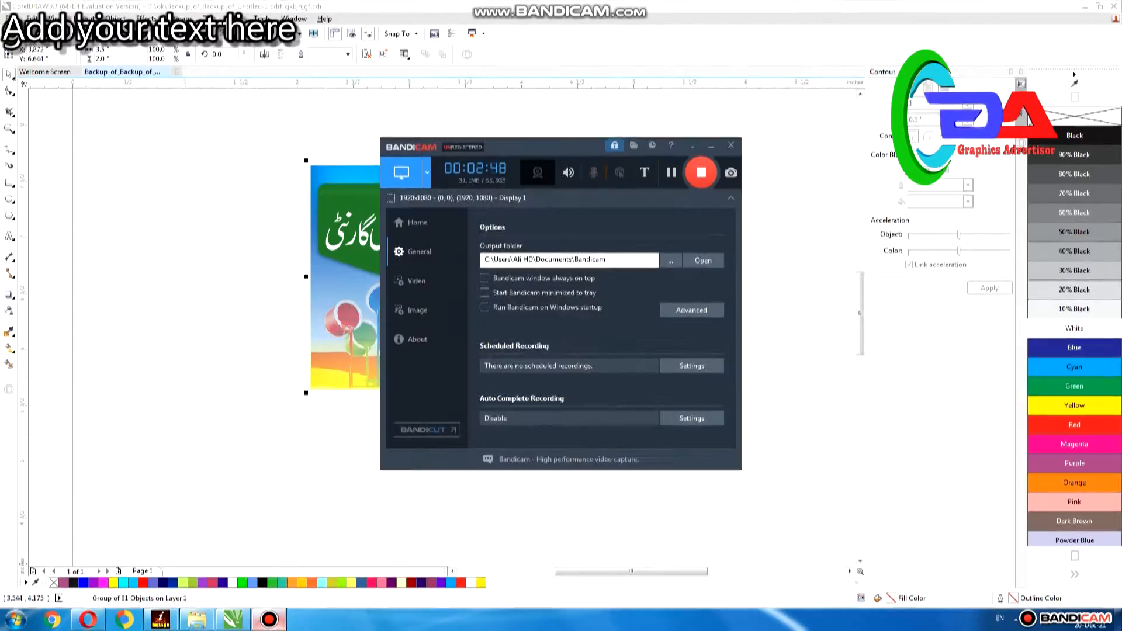
{"action": "key", "text": "F4"}
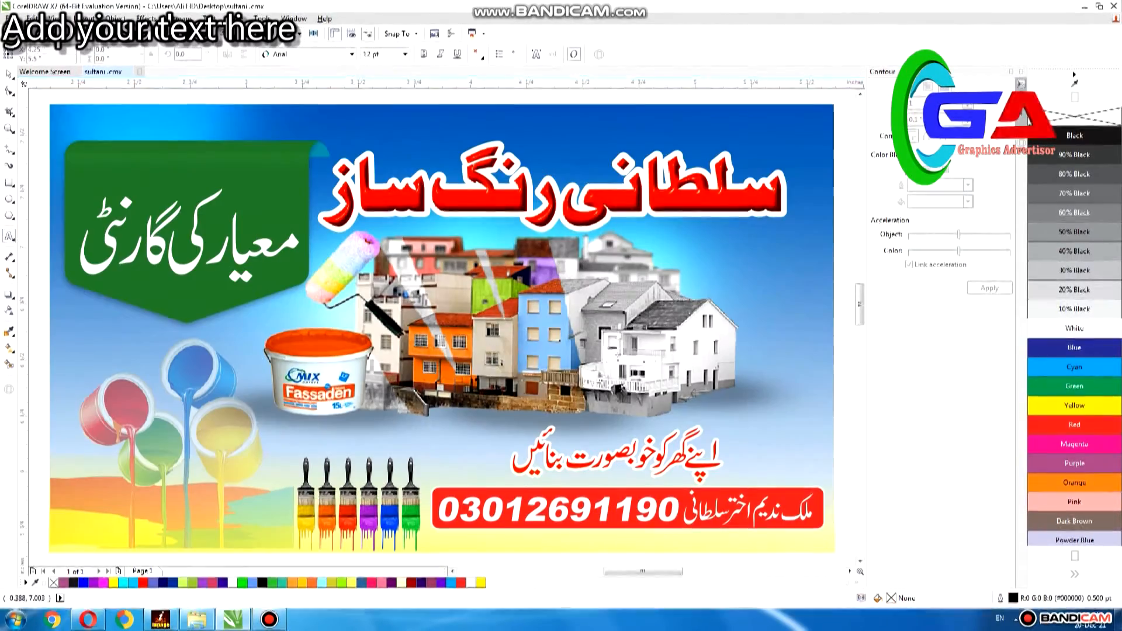
- Add the artistic text "sultani" in 24 pt Arial at the banner's right edge
{"action": "left_click", "coordinate": [791, 404]}
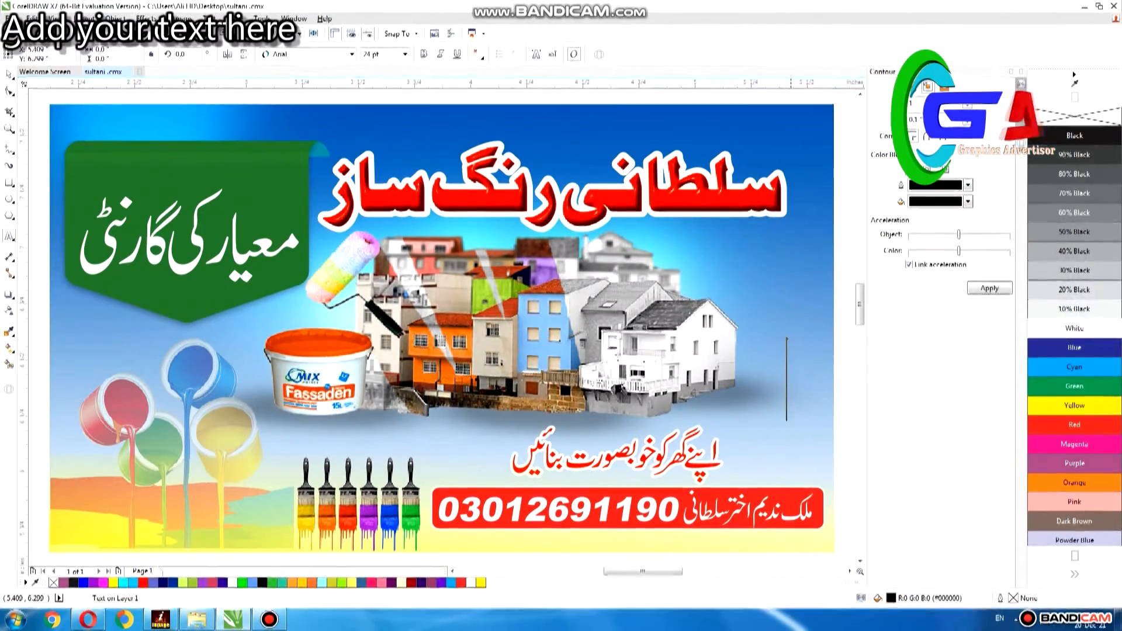
{"action": "type", "text": "su"}
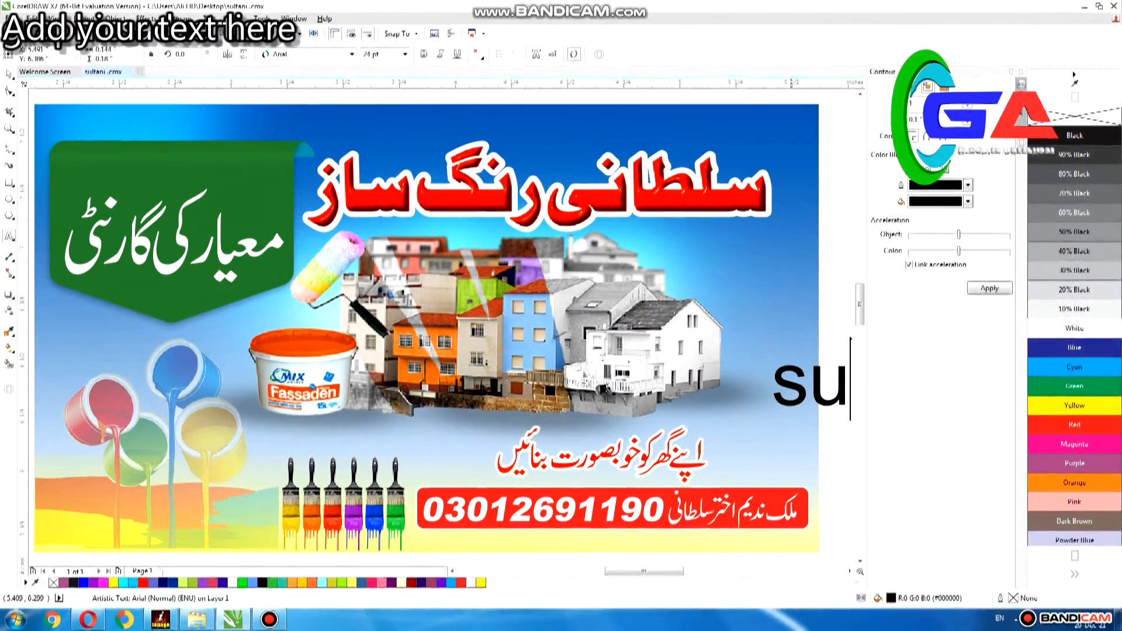
{"action": "type", "text": "lt"}
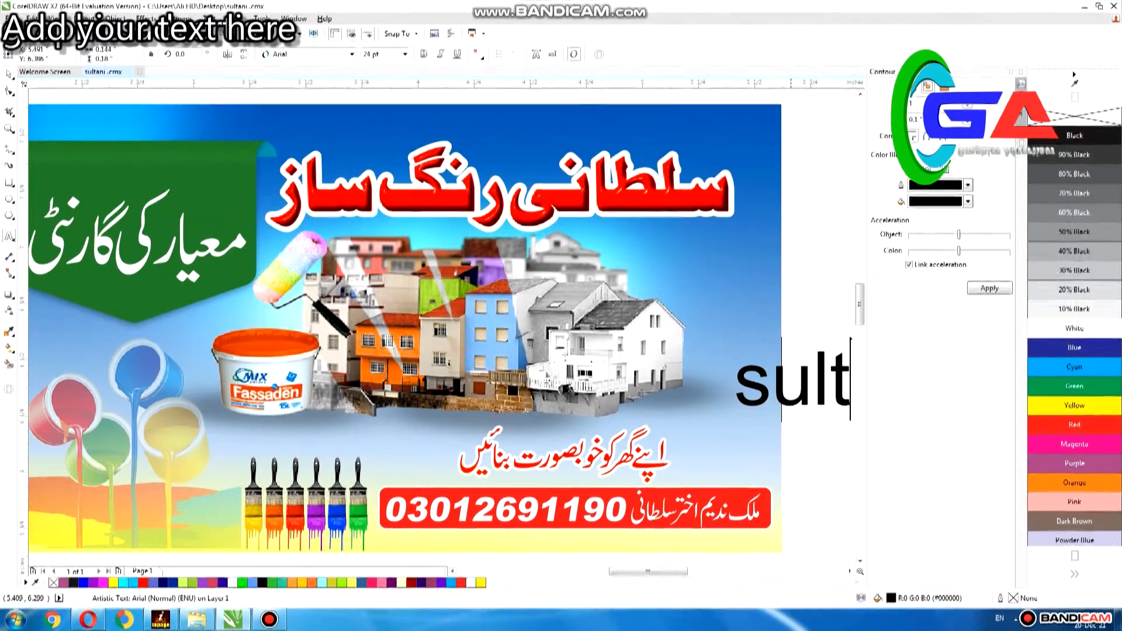
{"action": "type", "text": "ani"}
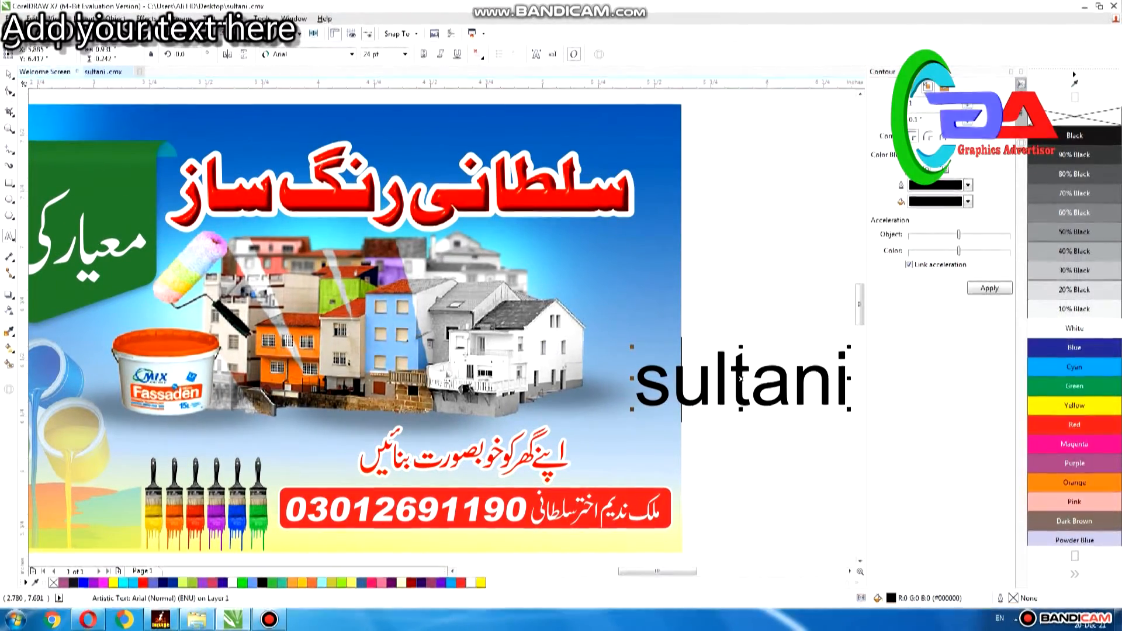
{"action": "left_click", "coordinate": [8, 74]}
{"action": "left_click", "coordinate": [785, 329]}
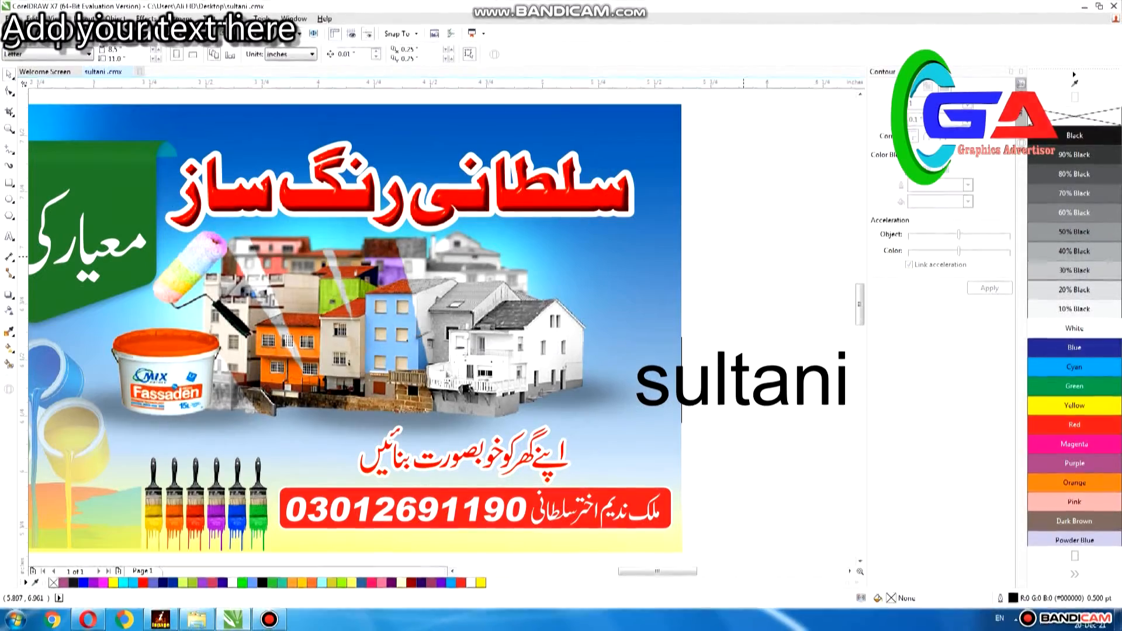
- Delete the "sultani" text from the banner's right edge
{"action": "scroll", "coordinate": [785, 329], "scroll_direction": "down", "scroll_amount": 1}
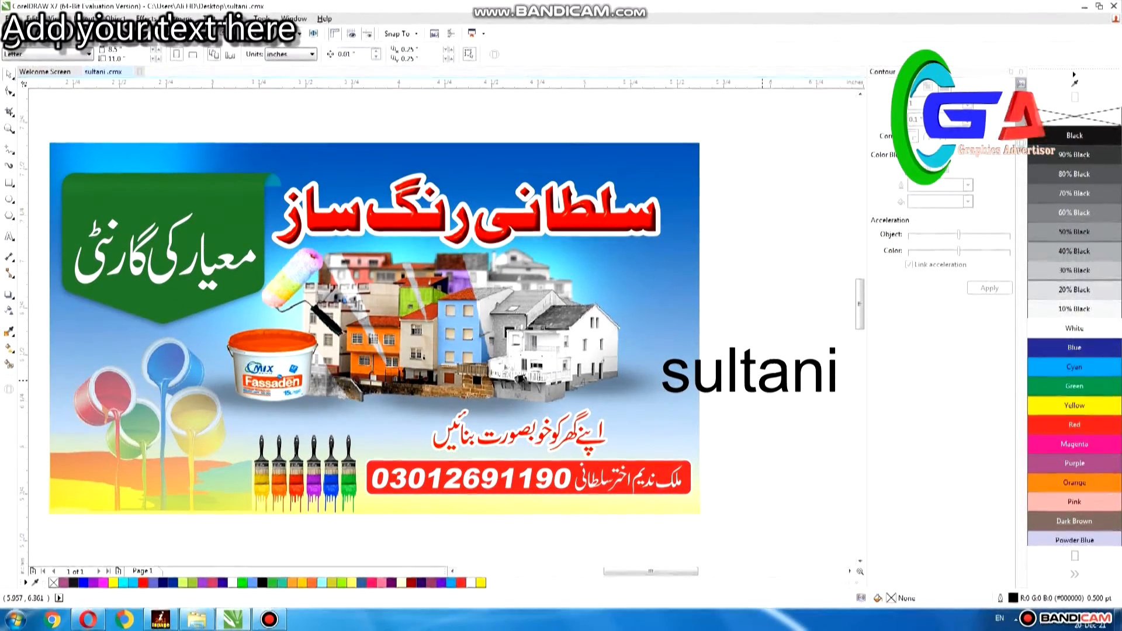
{"action": "left_click", "coordinate": [748, 369]}
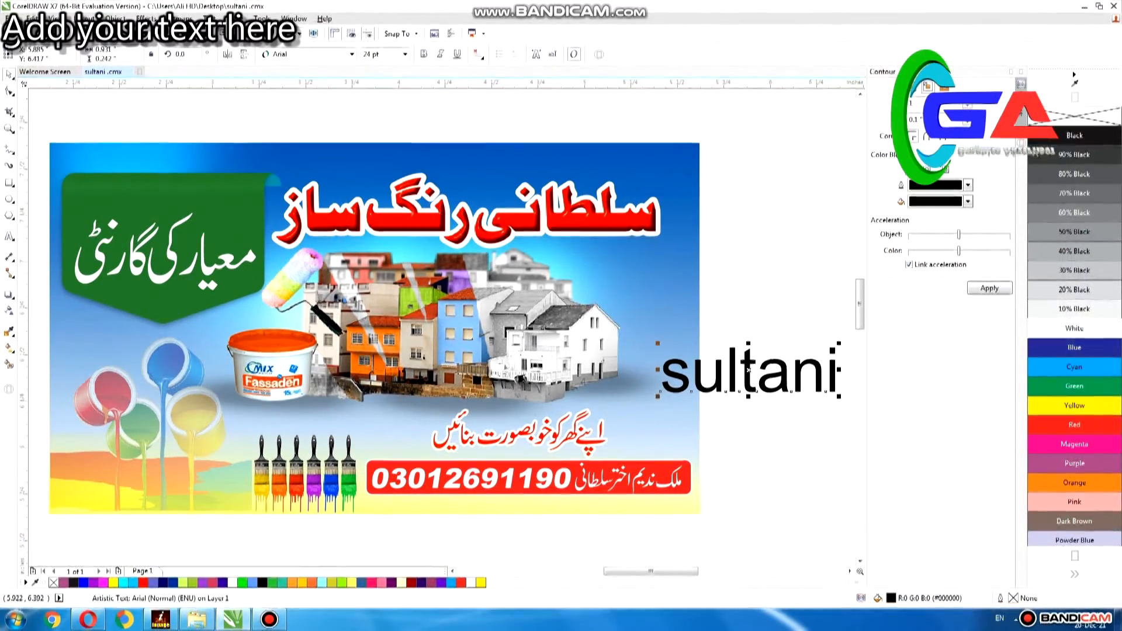
{"action": "key", "text": "Delete"}
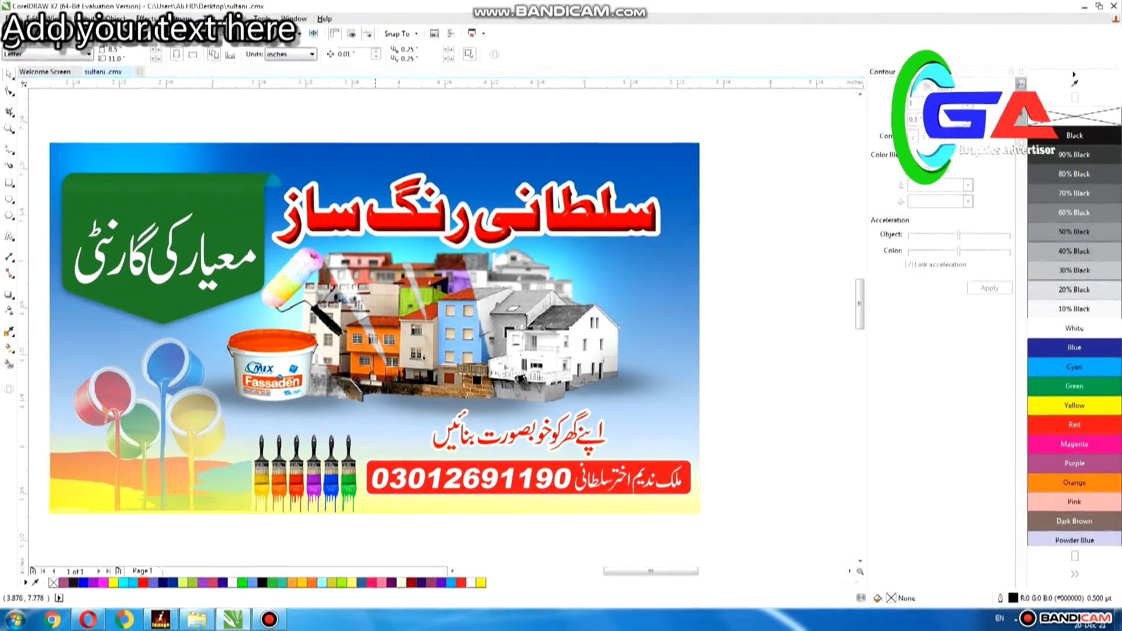
{"action": "key", "text": "F4"}
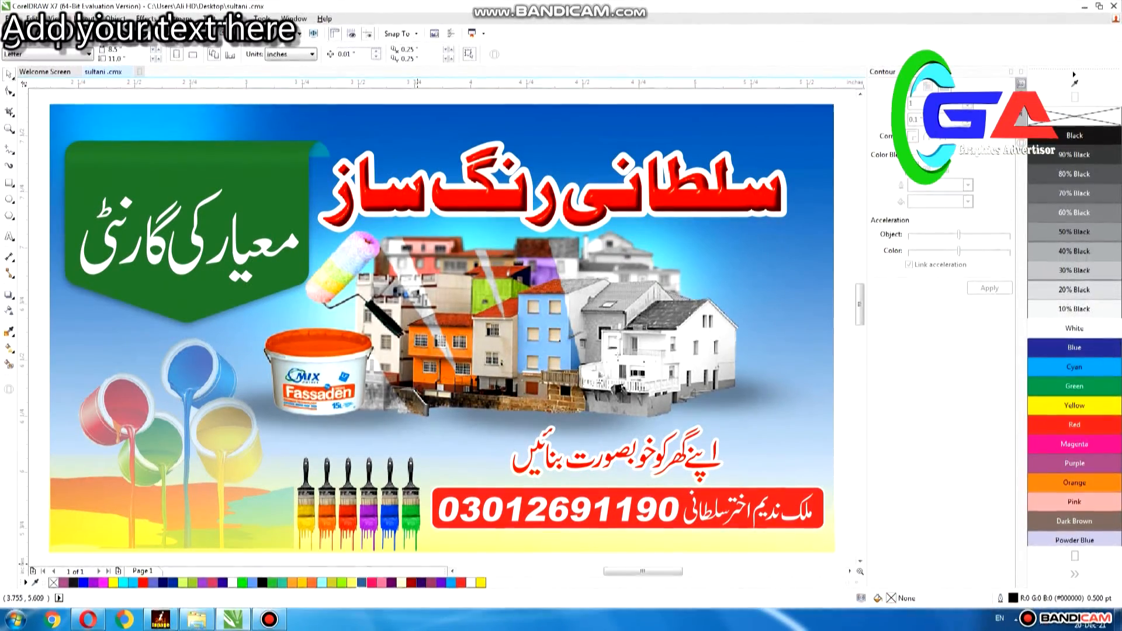
{"action": "left_click", "coordinate": [269, 619]}
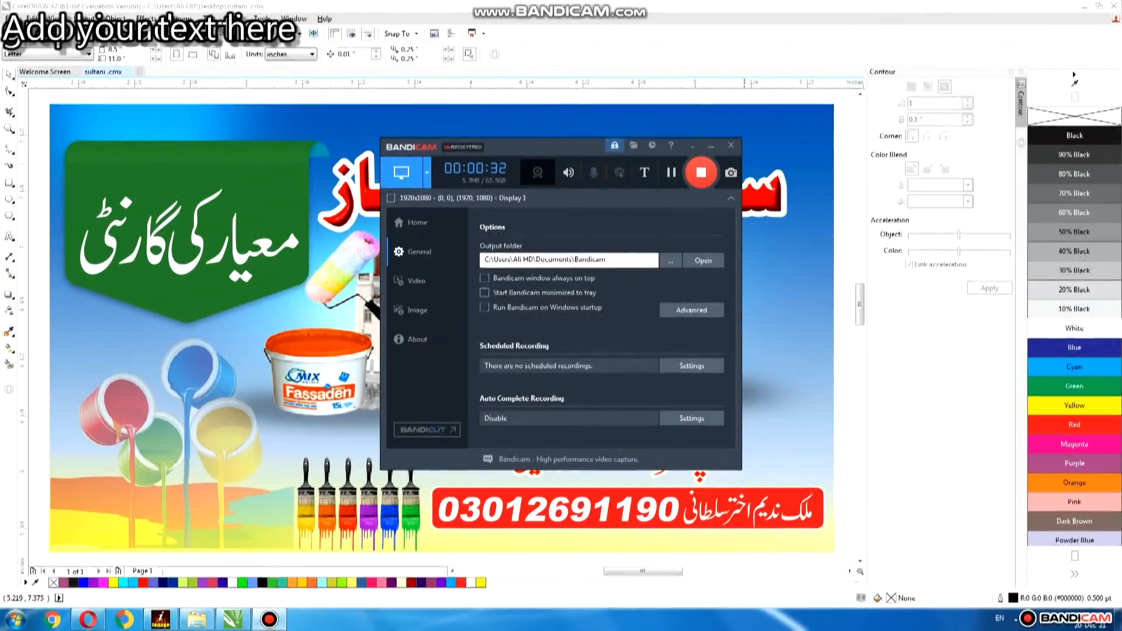